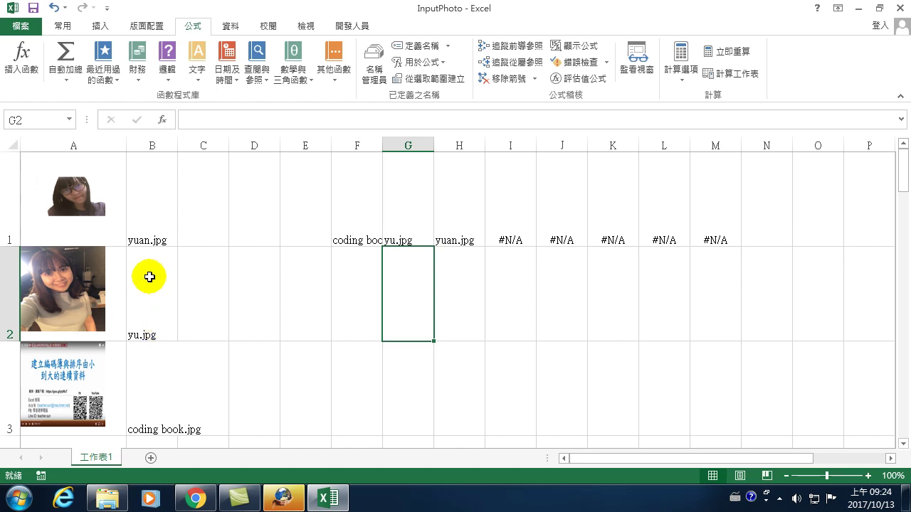
# - Open the ttt photo folder in File Explorer, then return to the Excel workbook
pyautogui.click(107, 498)
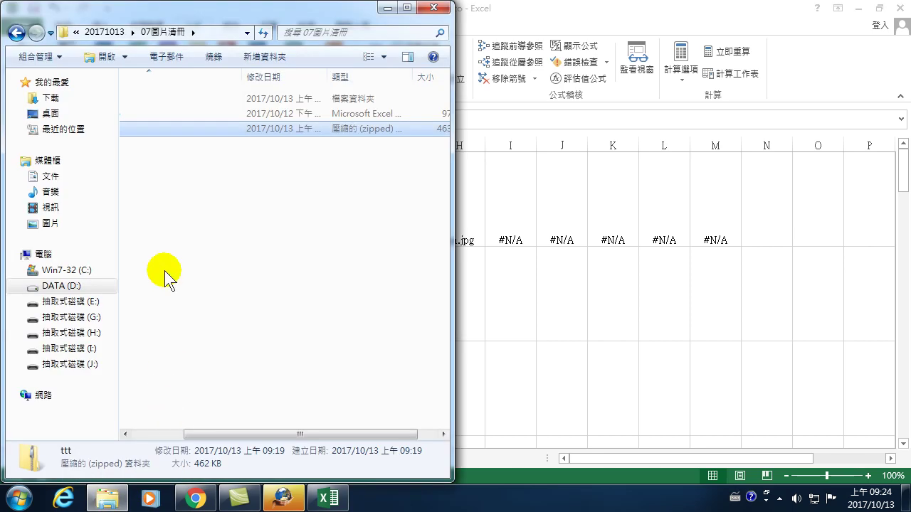
pyautogui.moveTo(264, 433); pyautogui.dragTo(132, 431)
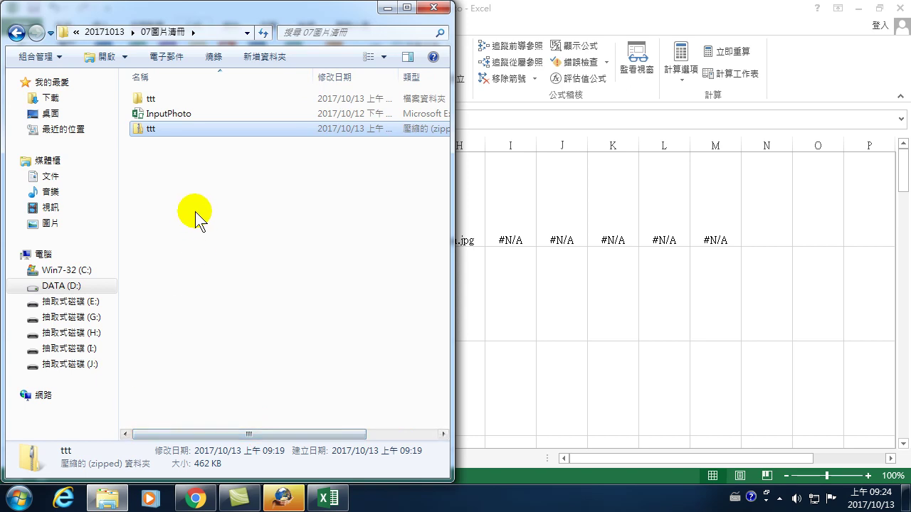
pyautogui.doubleClick(147, 98)
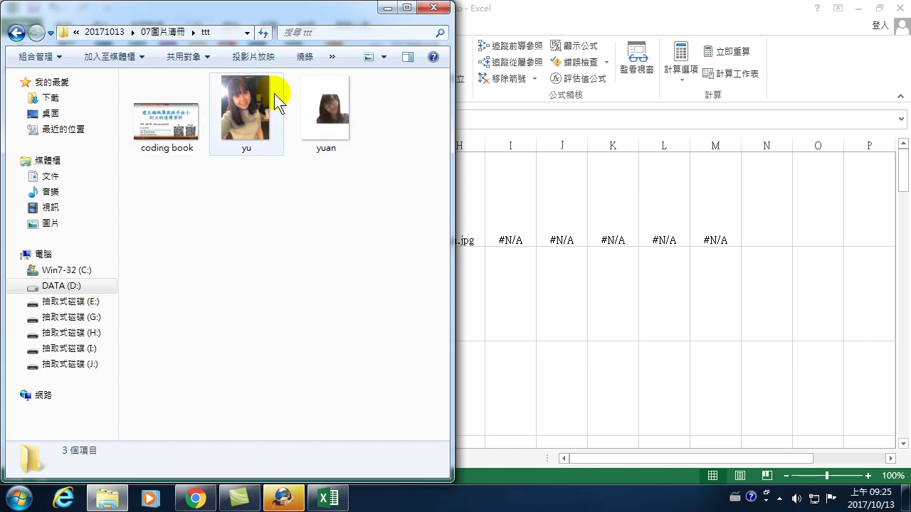
pyautogui.moveTo(319, 114)
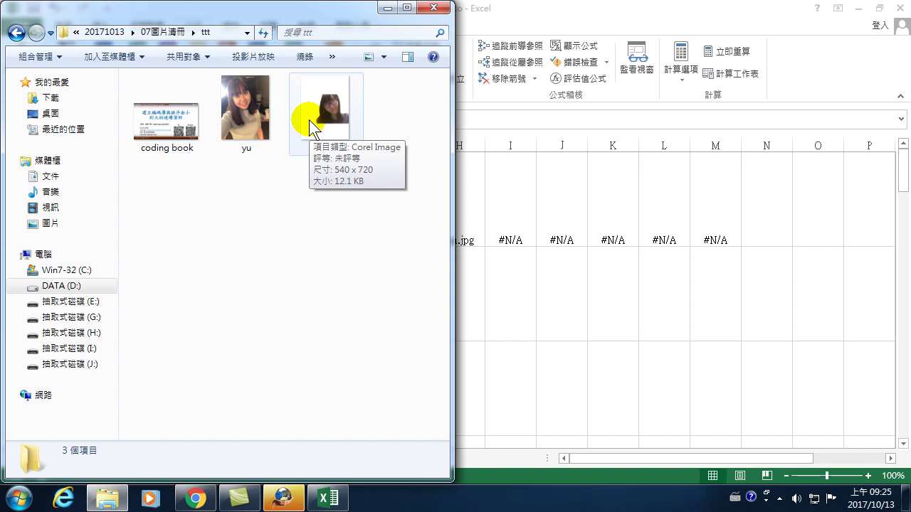
pyautogui.click(479, 214)
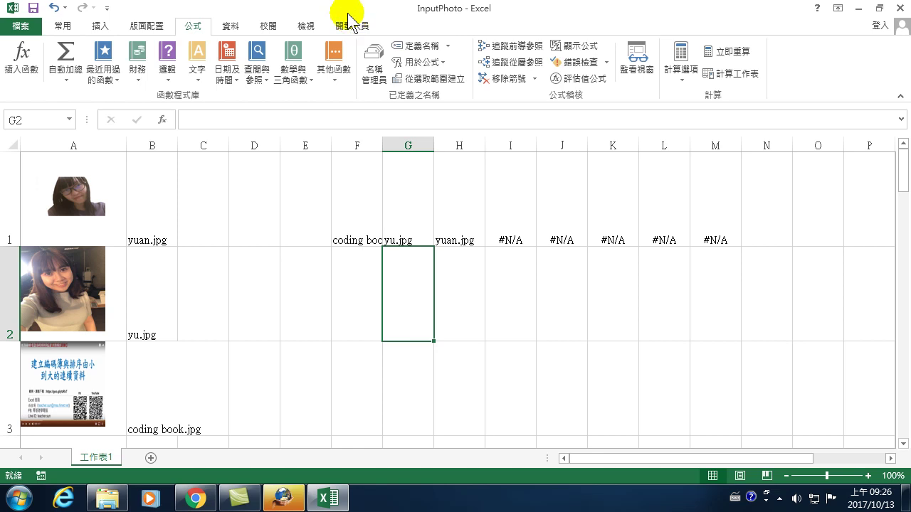
# - In a new Chrome window, search Google for 'Excel VBA 圖片清冊'
pyautogui.click(197, 500)
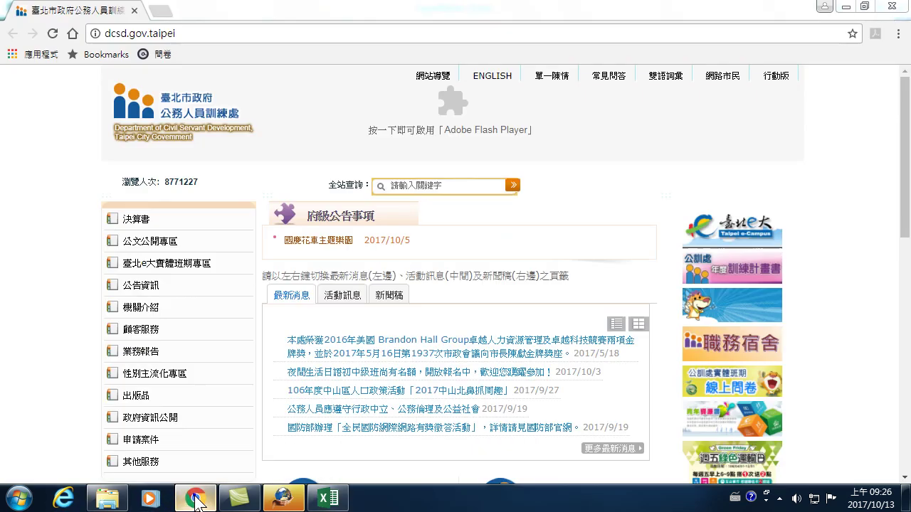
pyautogui.rightClick(193, 498)
pyautogui.click(184, 424)
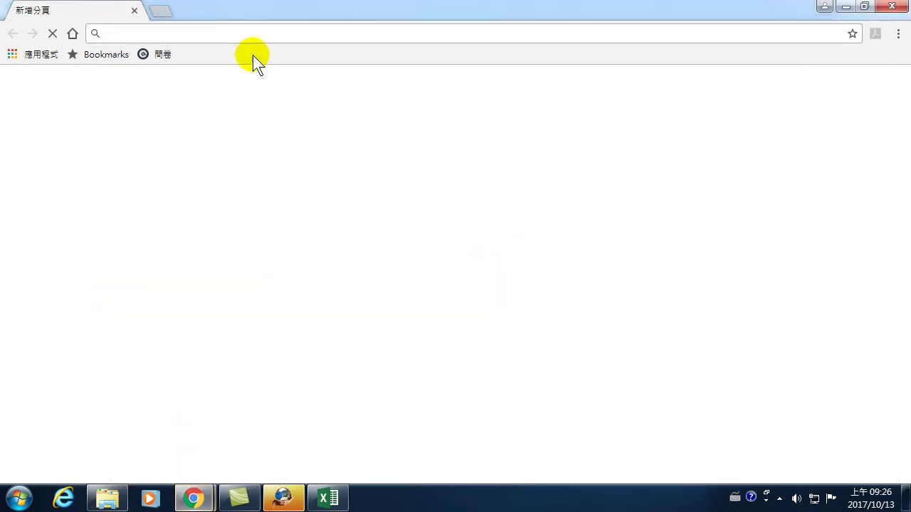
pyautogui.click(276, 30)
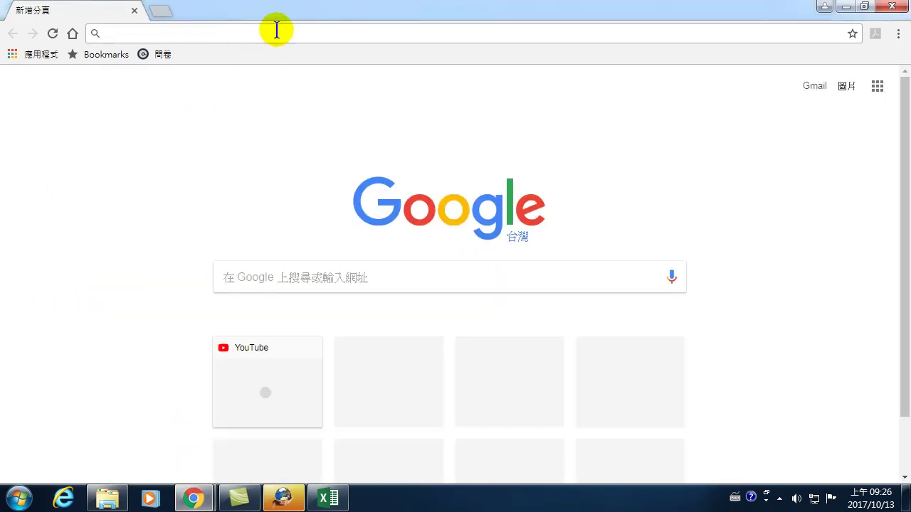
pyautogui.write('Exce')
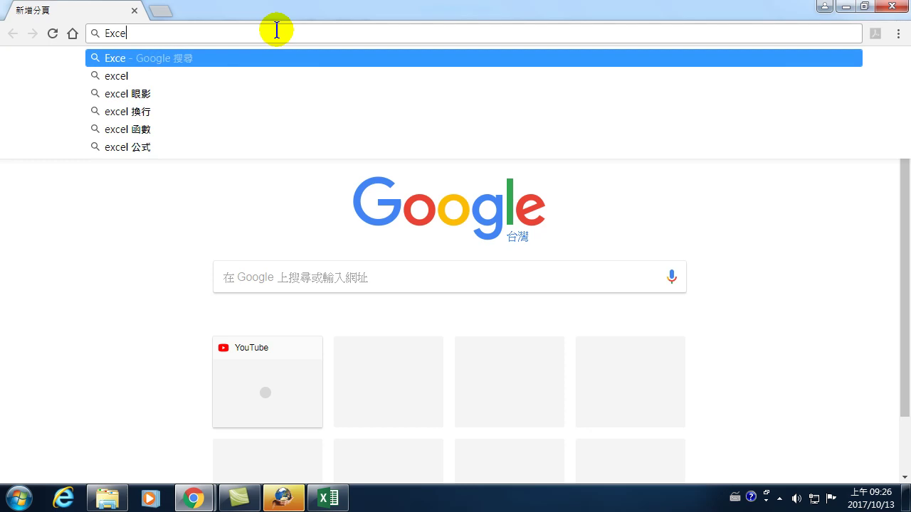
pyautogui.write('l VB')
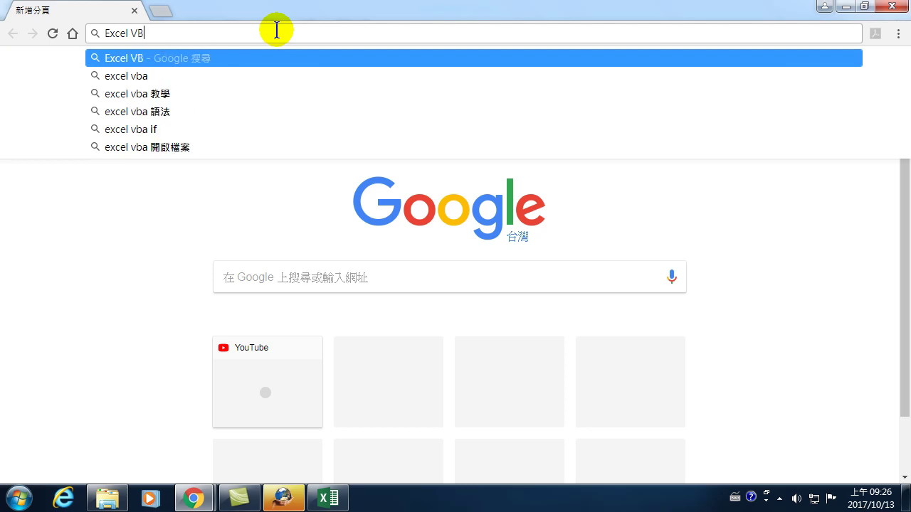
pyautogui.write('A')
pyautogui.hotkey('ctrl', 'shift')
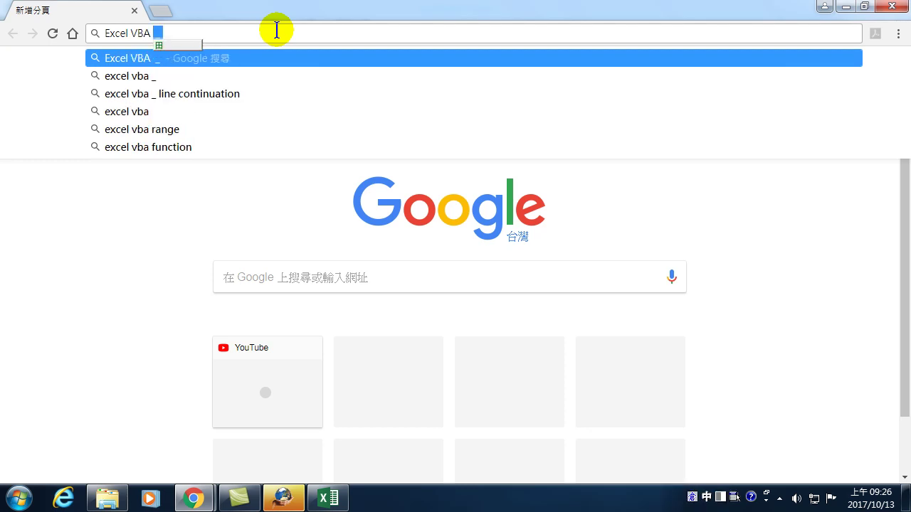
pyautogui.write('圖片清冊')
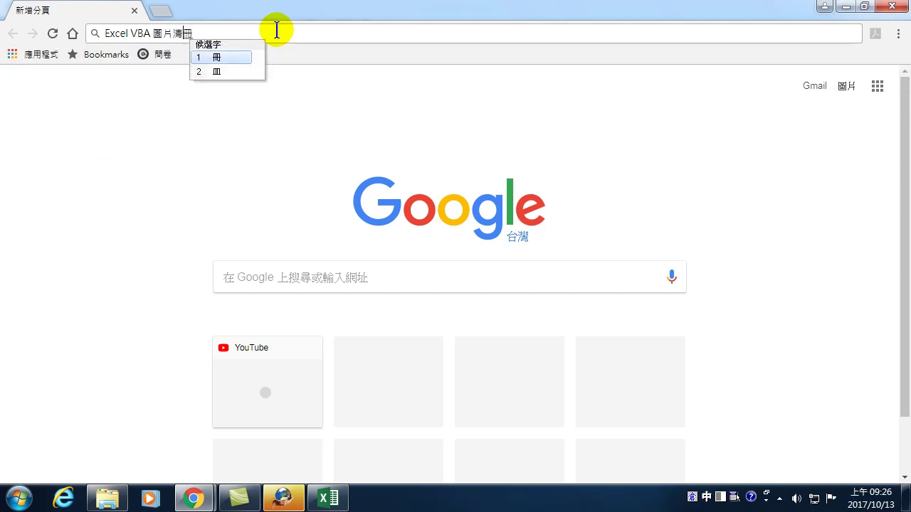
pyautogui.press('Return')
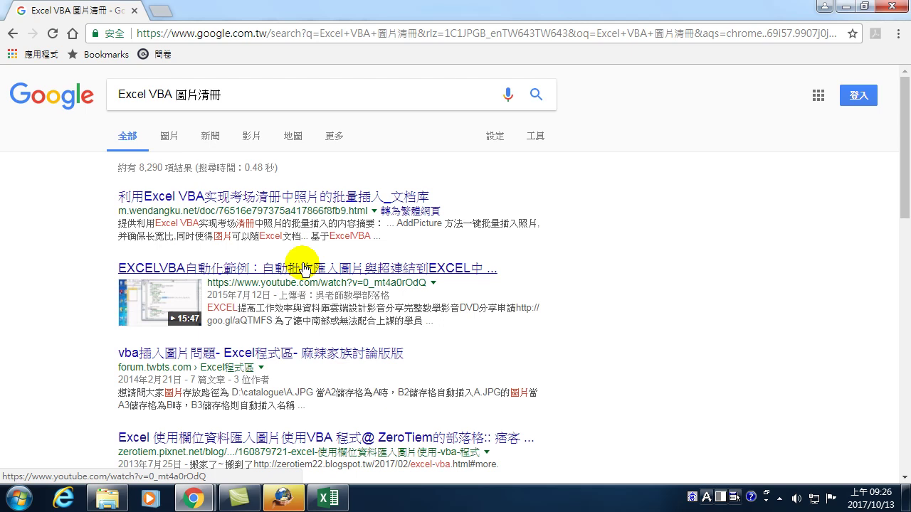
# - Back in Excel, open the Developer macro list and open 插入圖片 for editing
pyautogui.click(328, 499)
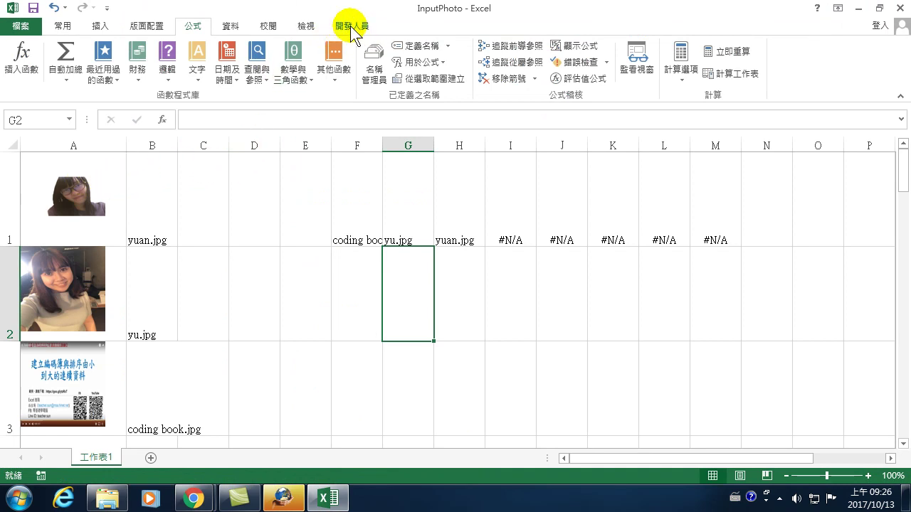
pyautogui.click(352, 28)
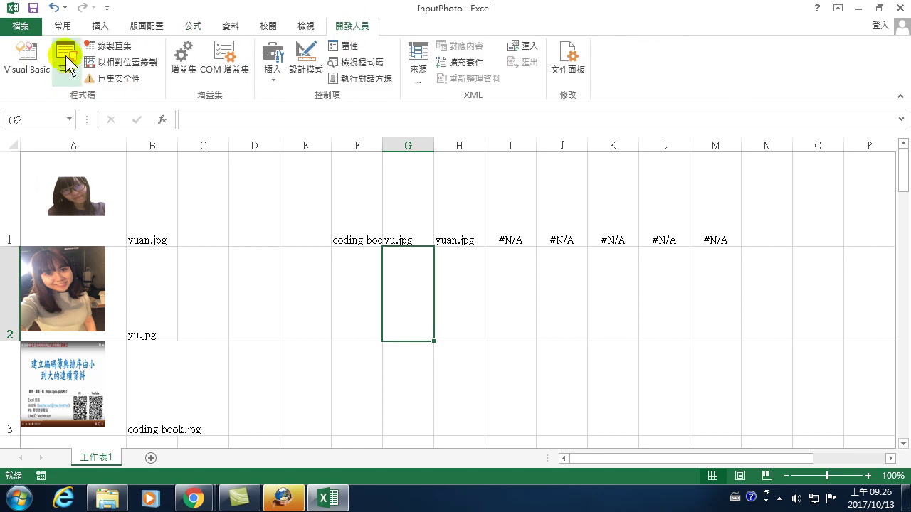
pyautogui.click(67, 61)
pyautogui.click(342, 159)
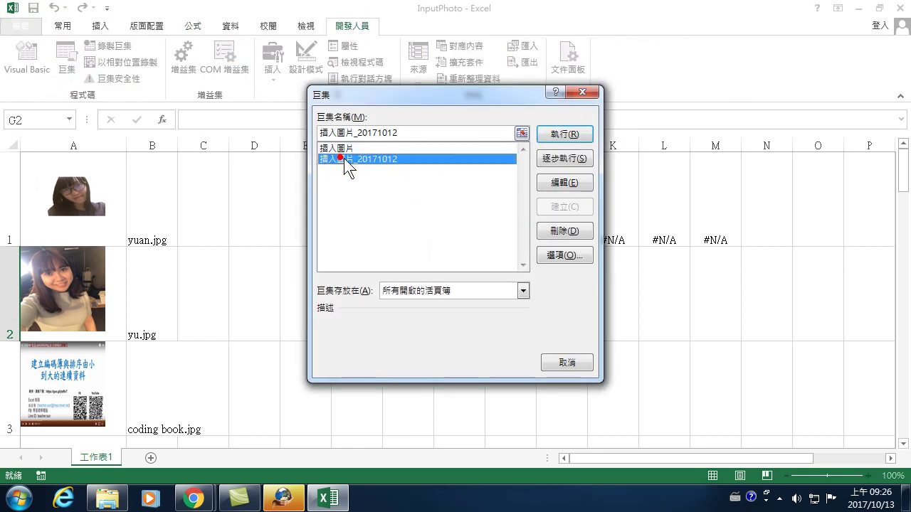
pyautogui.click(337, 147)
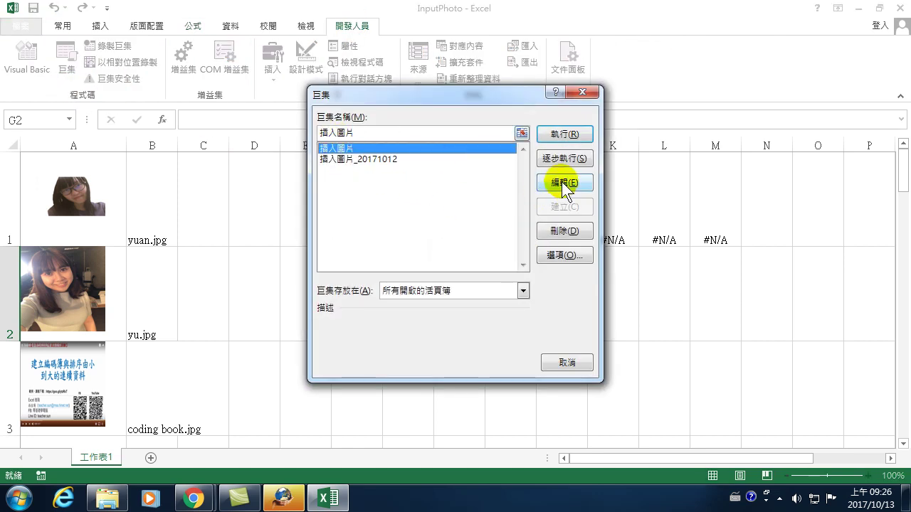
pyautogui.click(563, 182)
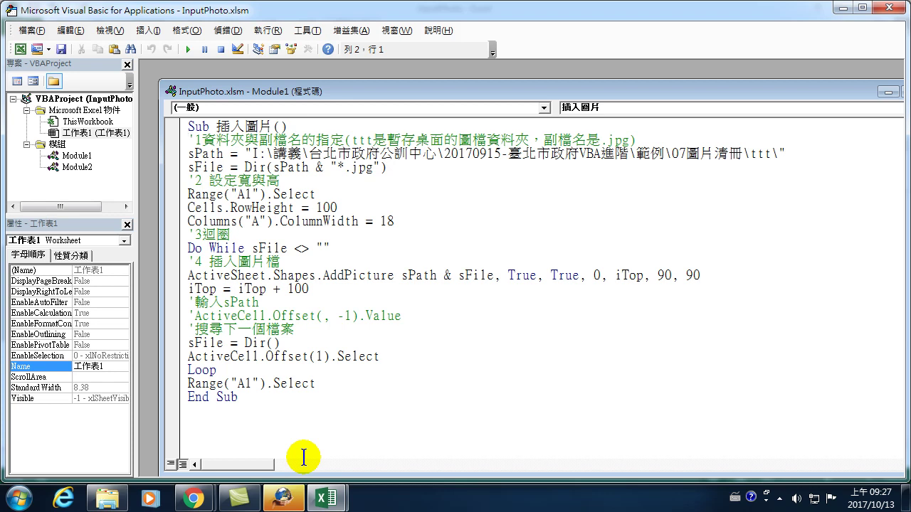
# - Highlight the folder and extension comment line, then close the VBA editor without changes
pyautogui.moveTo(206, 139); pyautogui.dragTo(502, 141)
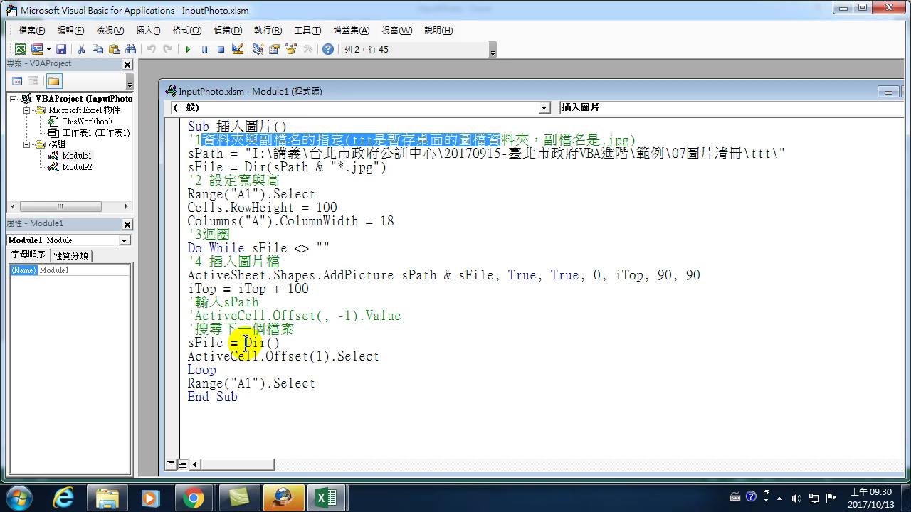
pyautogui.click(894, 7)
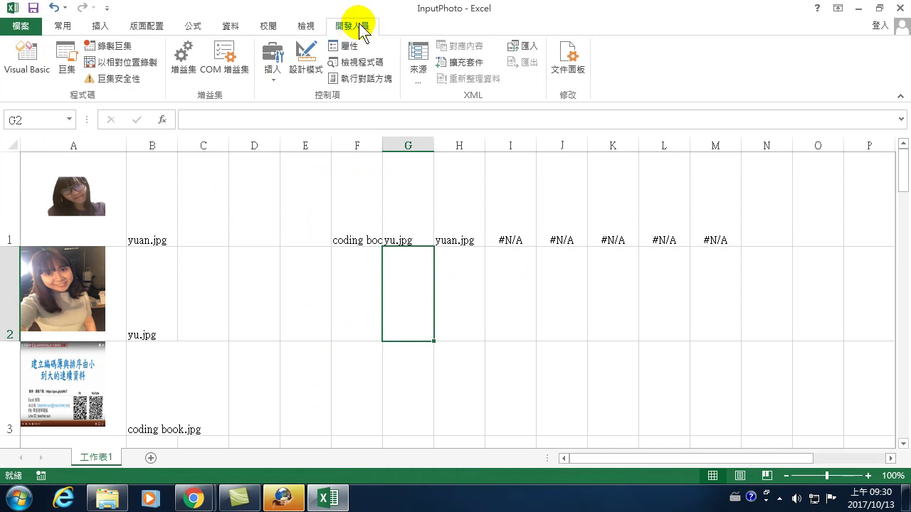
# - Open the macro list again and open 插入圖片_20171012 for editing
pyautogui.click(359, 25)
pyautogui.click(66, 60)
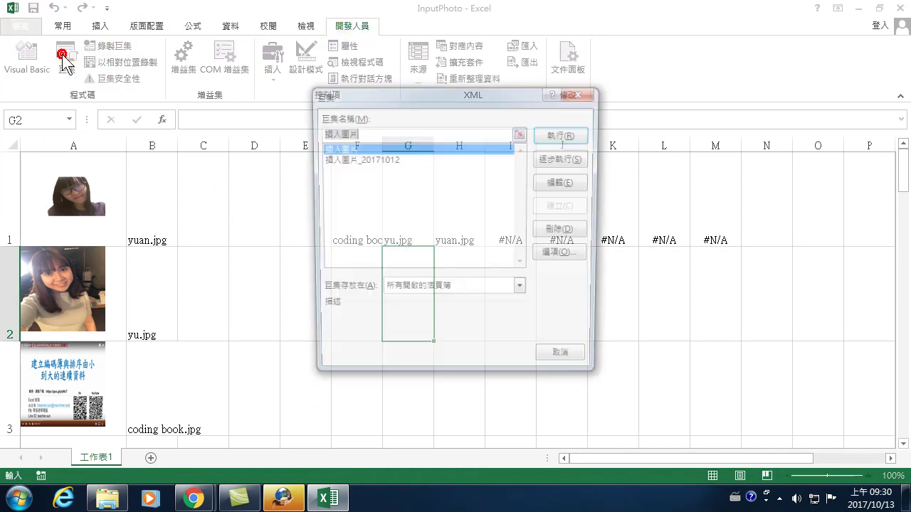
pyautogui.click(353, 160)
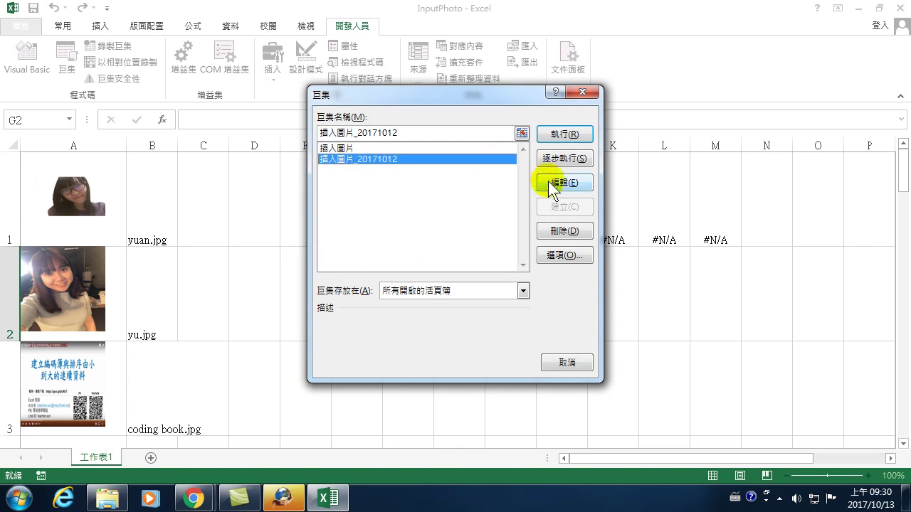
pyautogui.click(550, 181)
pyautogui.moveTo(444, 223)
pyautogui.mouseDown()
pyautogui.moveTo(344, 113)
pyautogui.moveTo(337, 131)
pyautogui.mouseUp()
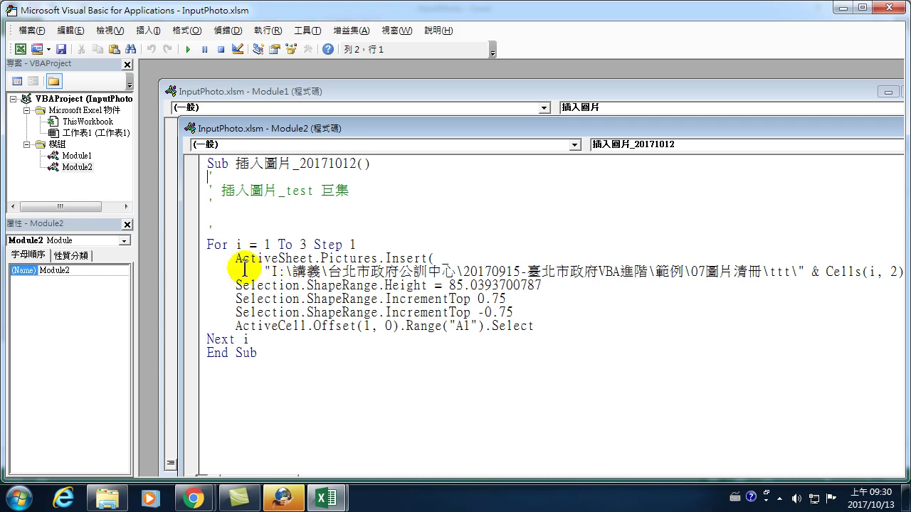
pyautogui.moveTo(235, 258); pyautogui.dragTo(426, 258)
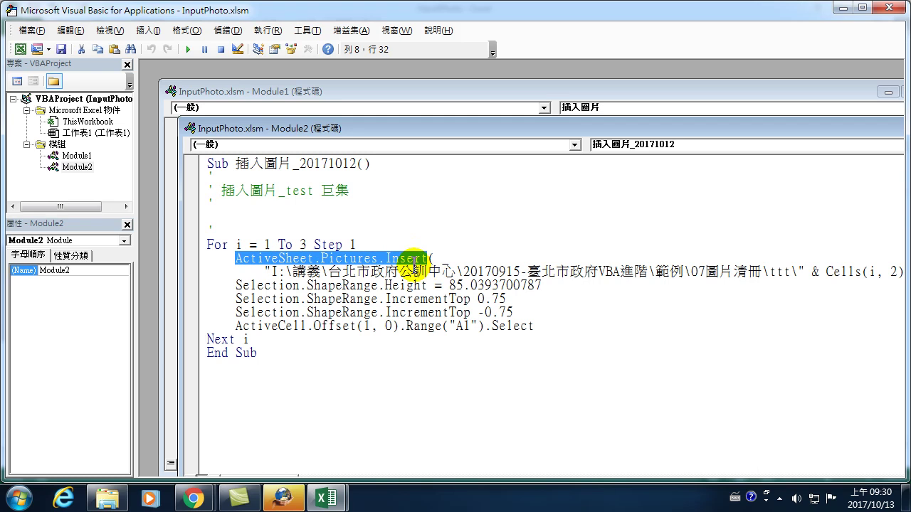
pyautogui.moveTo(235, 299)
pyautogui.mouseDown()
pyautogui.moveTo(345, 312)
pyautogui.moveTo(491, 300)
pyautogui.moveTo(495, 313)
pyautogui.mouseUp()
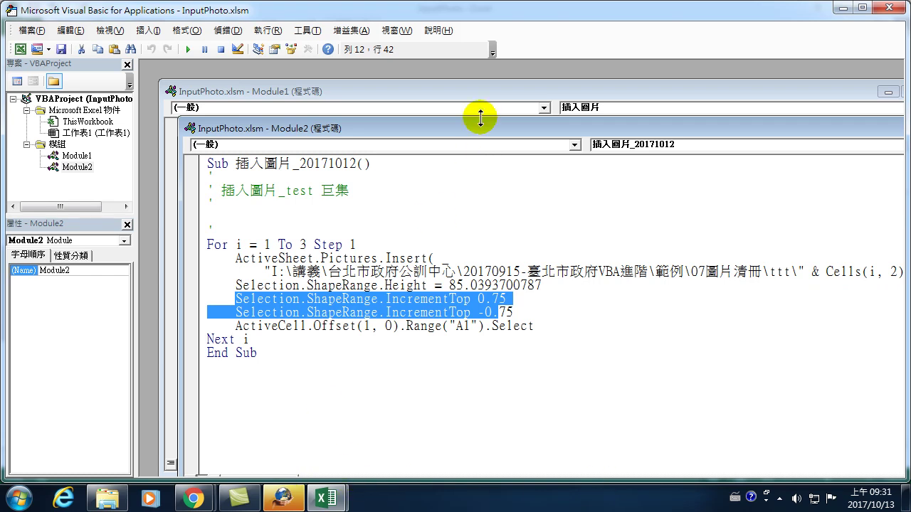
pyautogui.moveTo(466, 130); pyautogui.dragTo(432, 72)
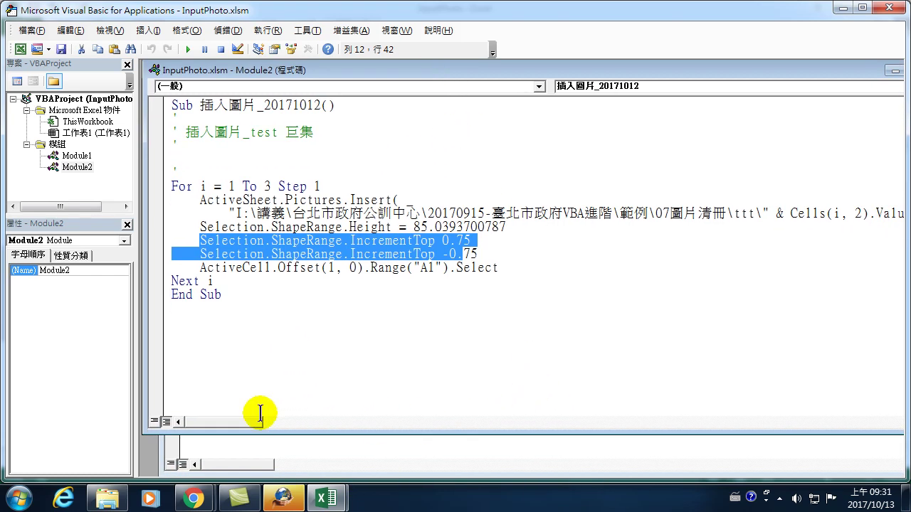
pyautogui.moveTo(246, 424); pyautogui.dragTo(273, 423)
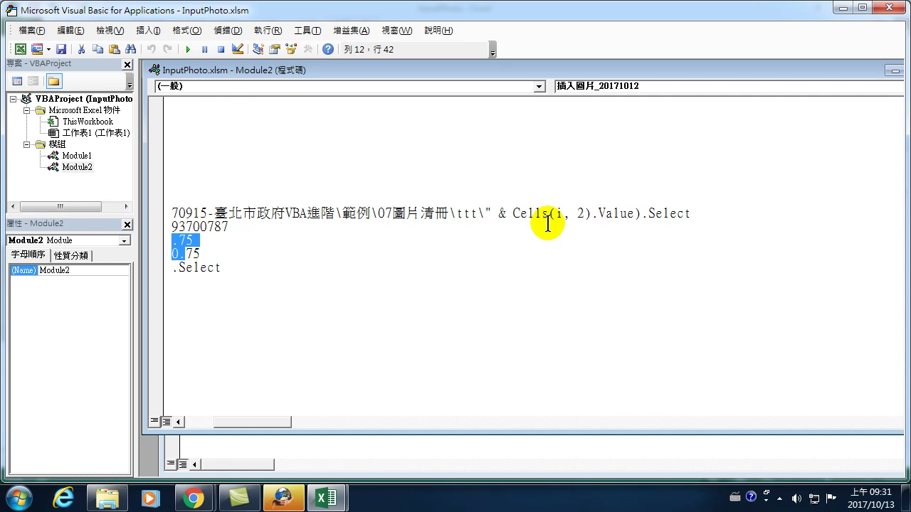
pyautogui.moveTo(239, 422); pyautogui.dragTo(194, 421)
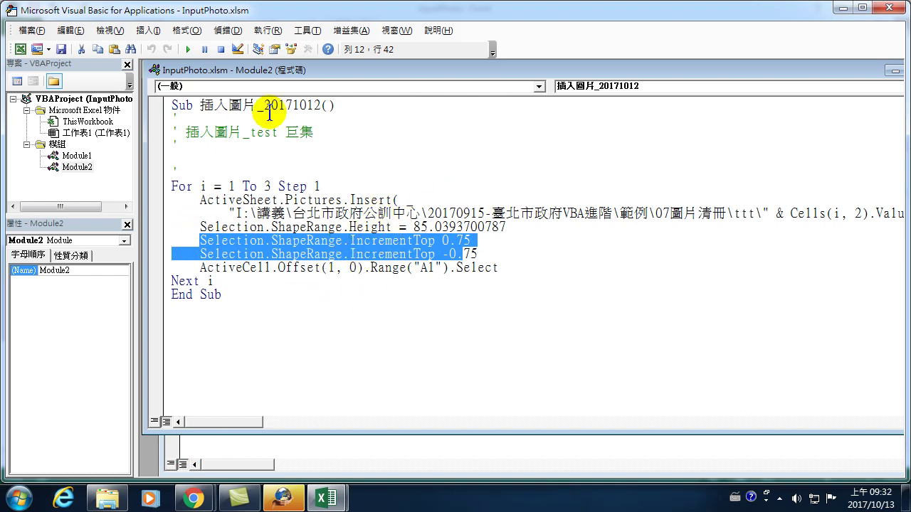
# - Close the VBA editor, select C1, and cancel out of the Macros dialog
pyautogui.click(897, 9)
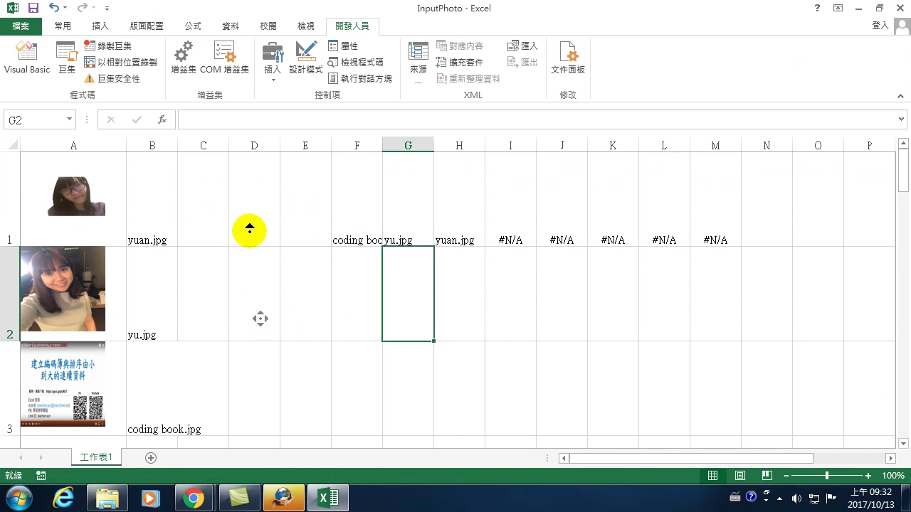
pyautogui.click(187, 214)
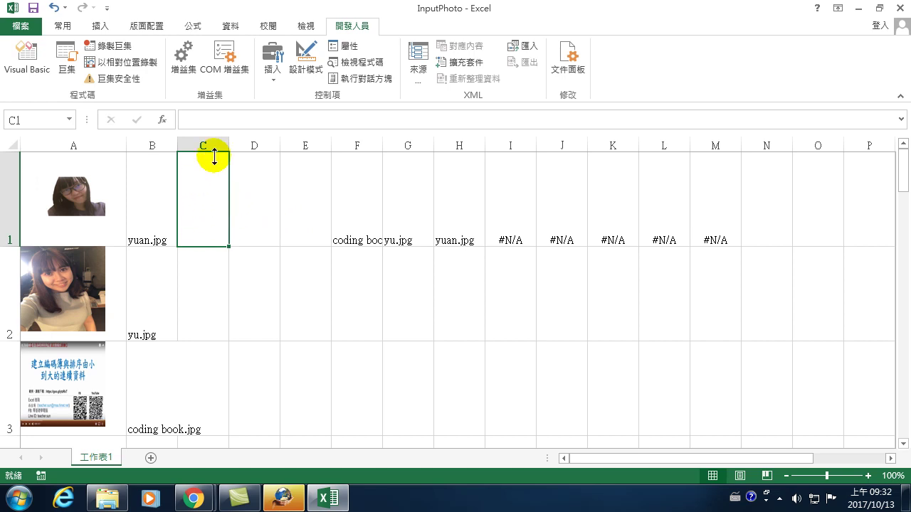
pyautogui.click(68, 65)
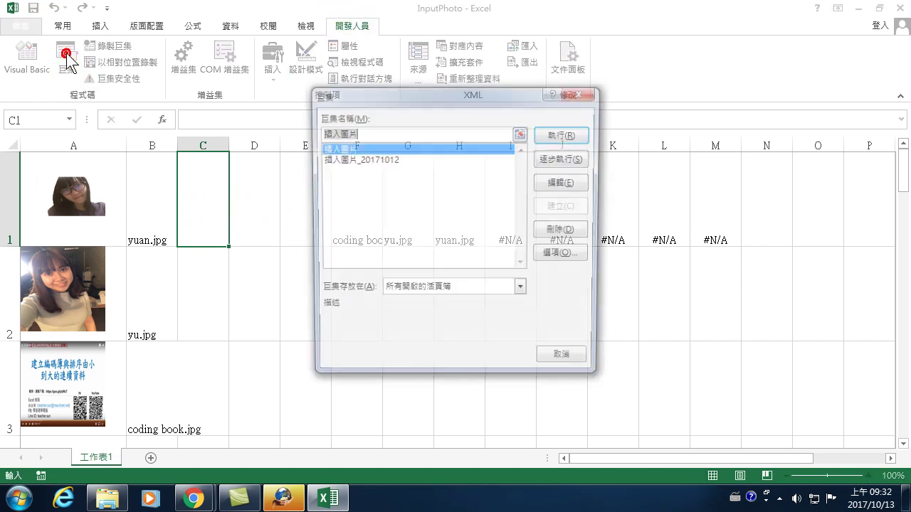
pyautogui.click(557, 360)
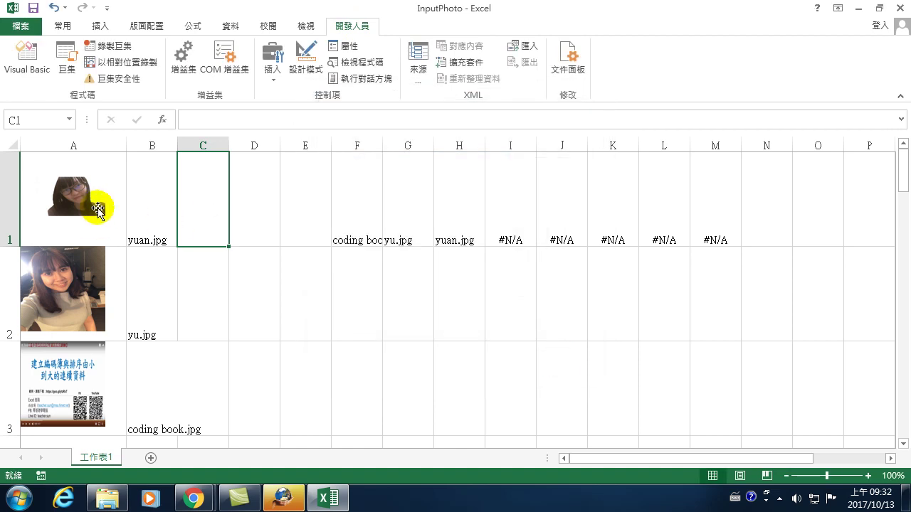
pyautogui.scroll(-2, 206, 349)
# - Clear A1:C5 and delete the three photos in column A, then select A1
pyautogui.scroll(2, 206, 355)
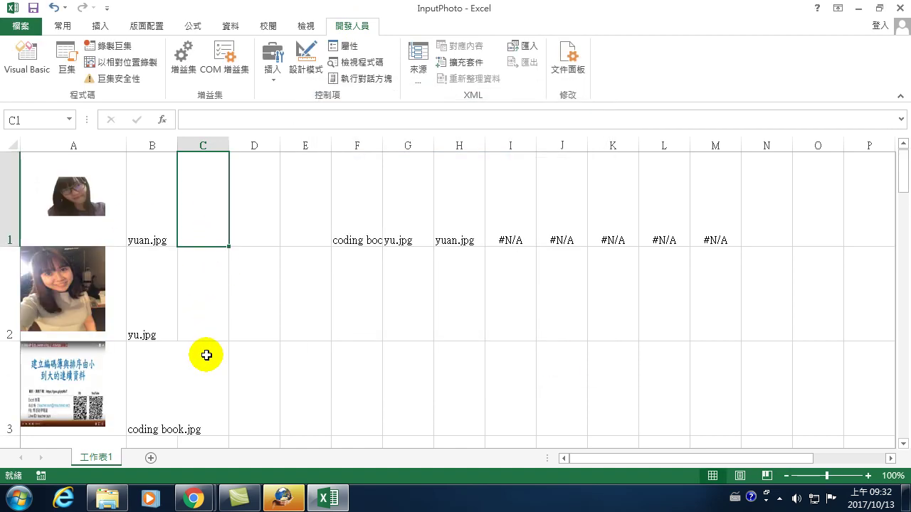
pyautogui.scroll(-1, 212, 399)
pyautogui.click(209, 289)
pyautogui.moveTo(103, 170)
pyautogui.mouseDown()
pyautogui.moveTo(196, 181)
pyautogui.moveTo(93, 228)
pyautogui.mouseUp()
pyautogui.click(80, 198)
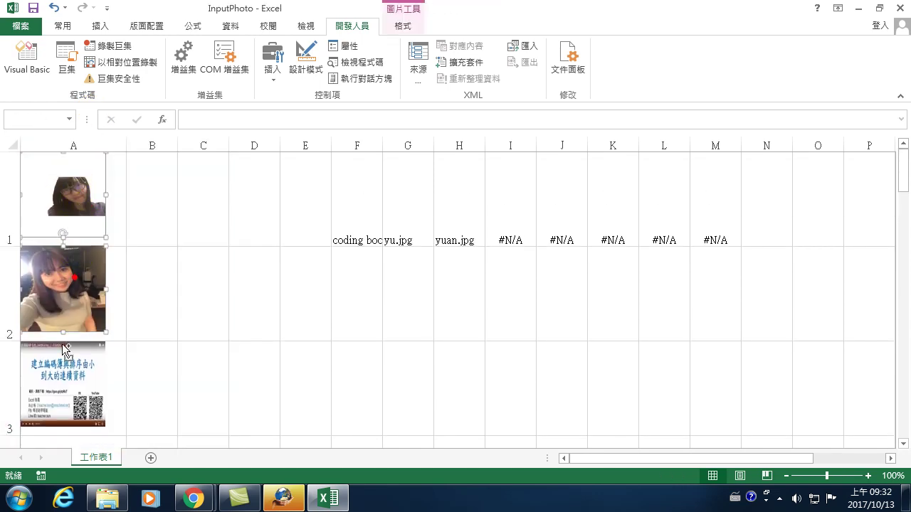
pyautogui.press('Delete')
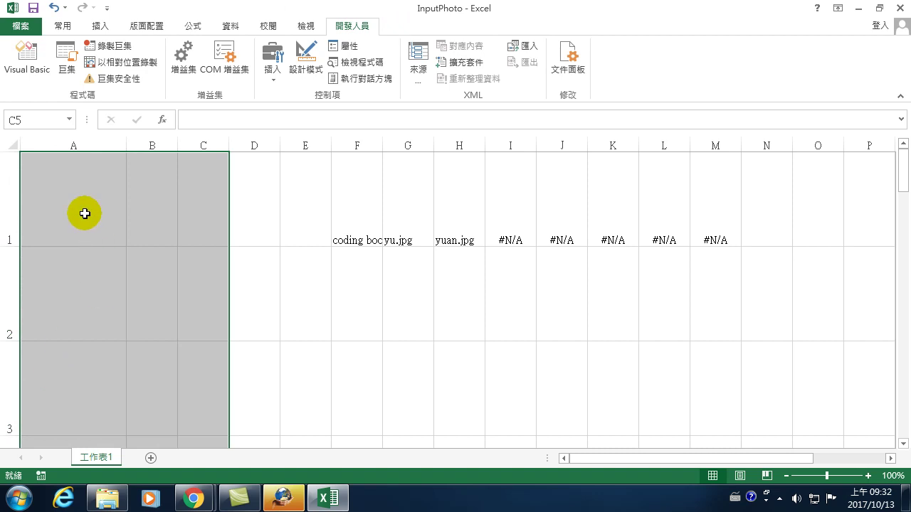
pyautogui.click(83, 198)
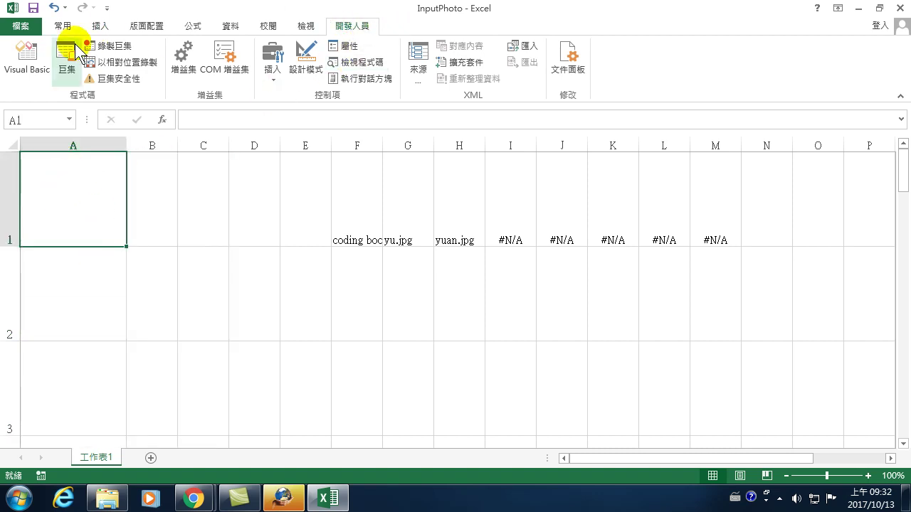
# - Run 插入圖片, debug error 52, and paste the D: folder path into sPath
pyautogui.click(66, 61)
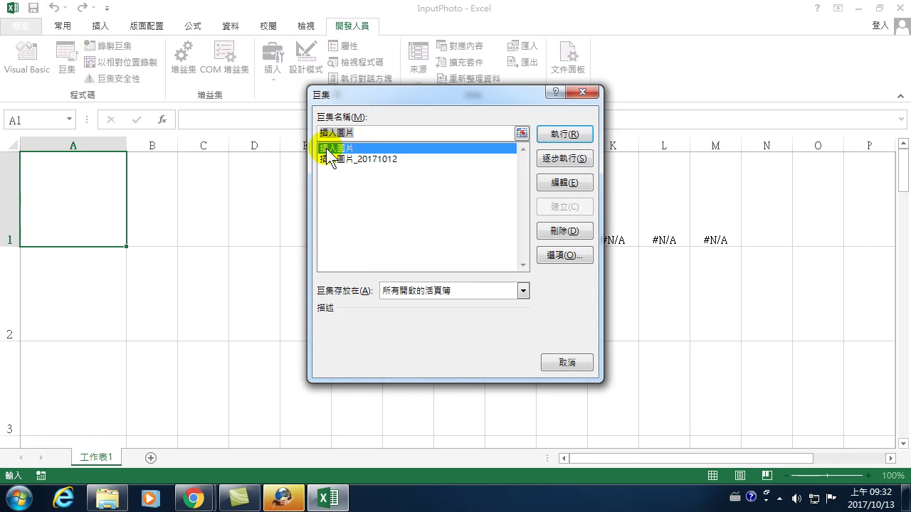
pyautogui.click(555, 135)
pyautogui.click(482, 233)
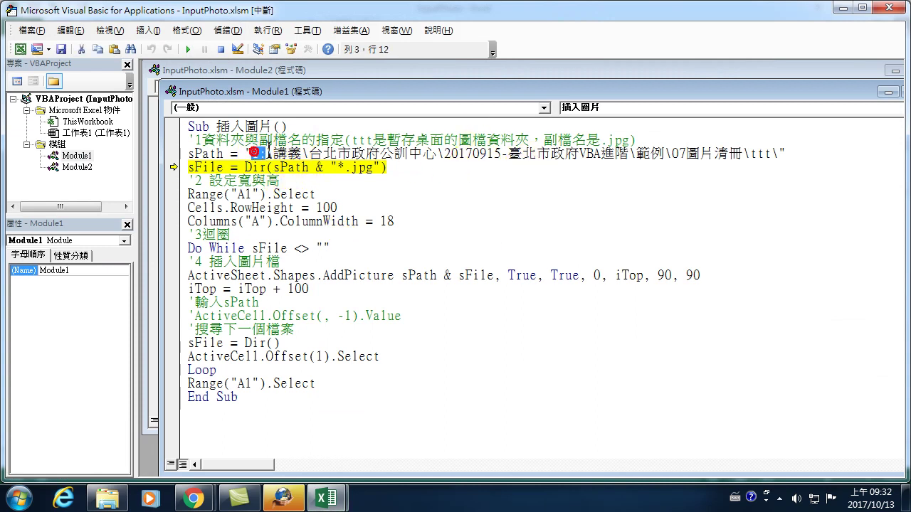
pyautogui.moveTo(257, 153)
pyautogui.mouseDown()
pyautogui.moveTo(520, 163)
pyautogui.moveTo(742, 153)
pyautogui.mouseUp()
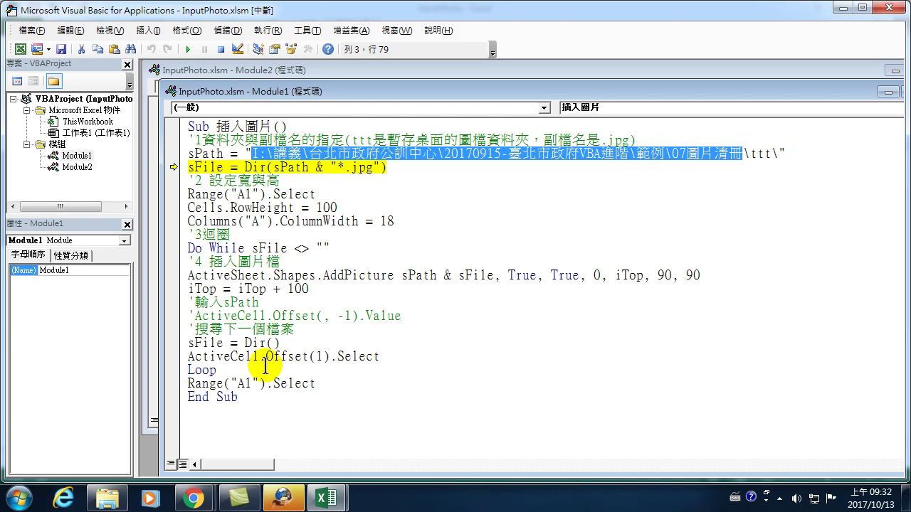
pyautogui.write('D:\\Excel VBA課程\\20171013\\07圖片清冊')
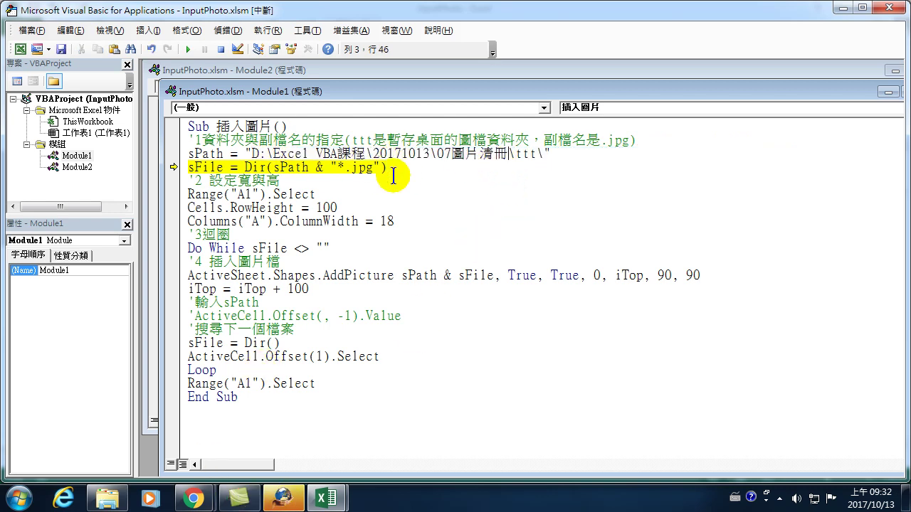
pyautogui.click(900, 11)
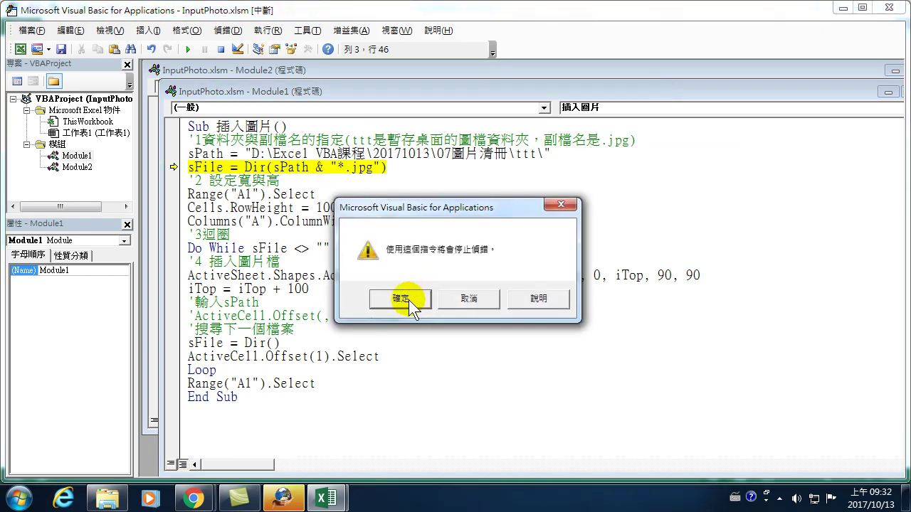
# - Stop debugging and rerun 插入圖片 to fill column A with the ttt photos
pyautogui.click(412, 299)
pyautogui.click(66, 61)
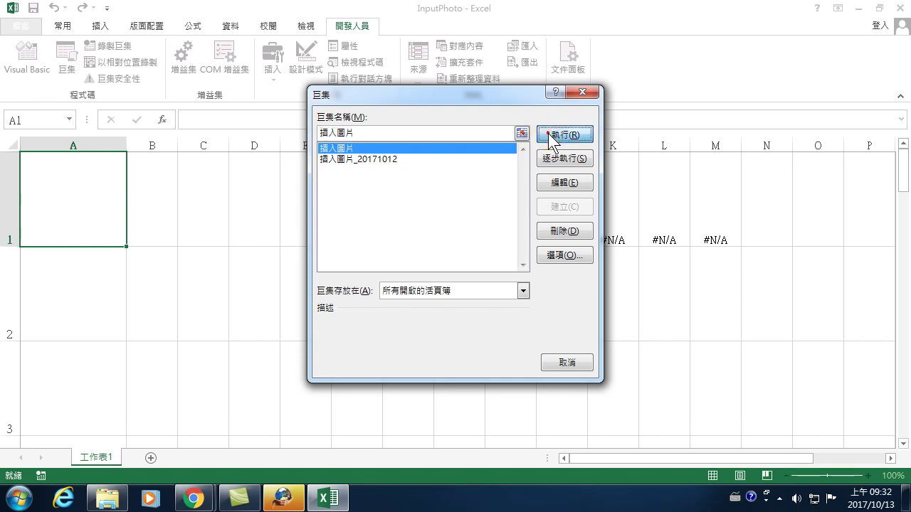
pyautogui.click(548, 133)
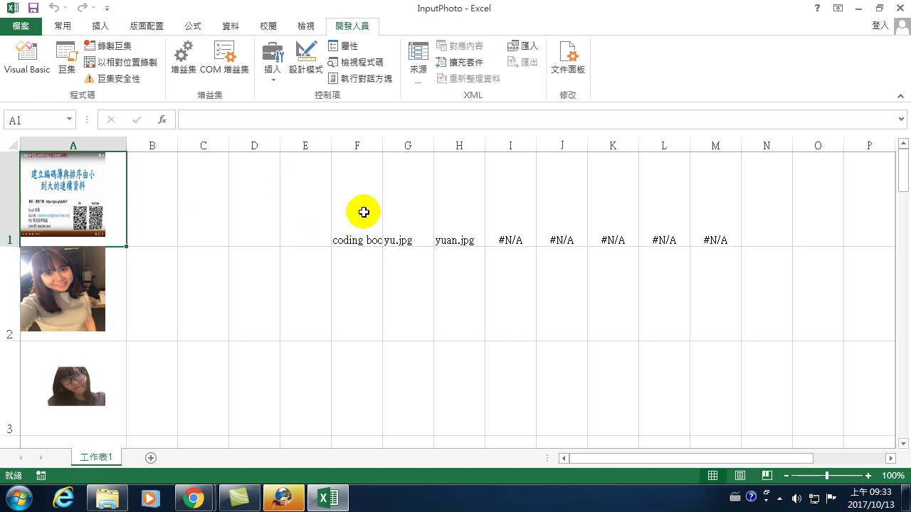
# - Copy the file names in F1:H1 and paste them into B1:B3 as transposed values
pyautogui.moveTo(362, 212); pyautogui.dragTo(454, 207)
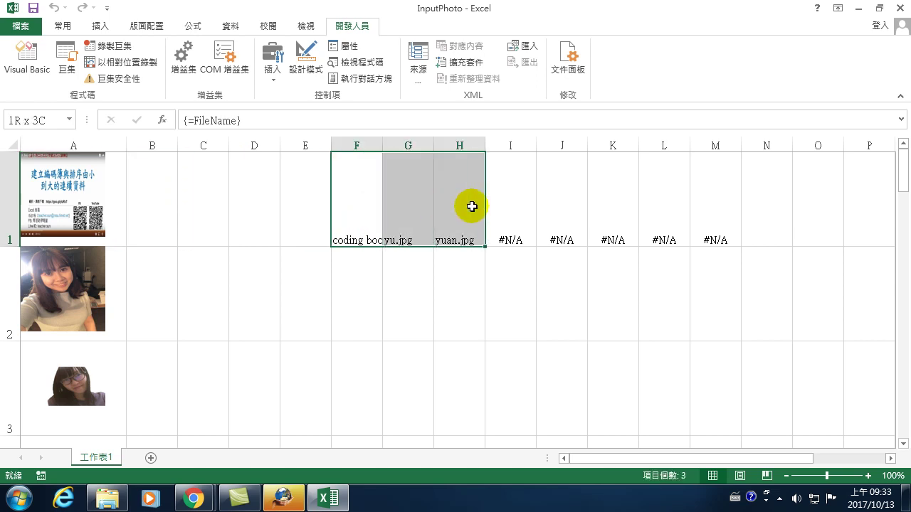
pyautogui.rightClick(443, 188)
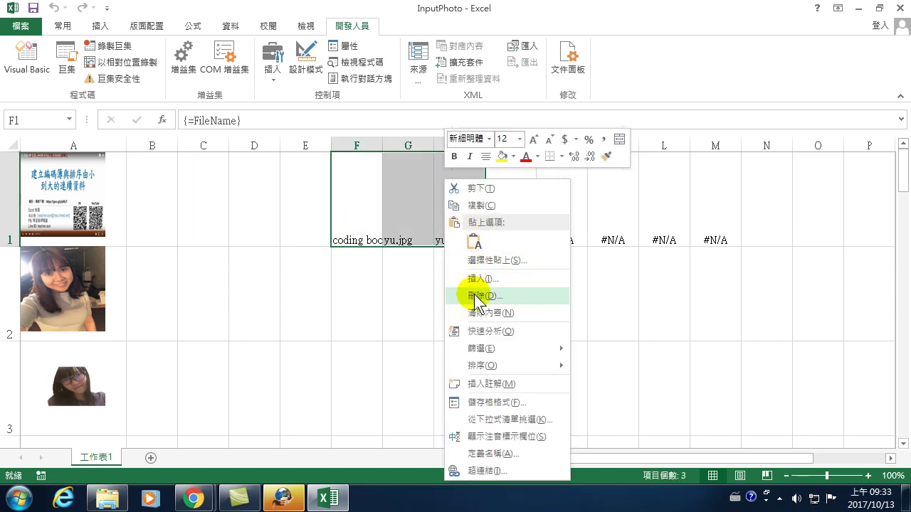
pyautogui.click(486, 206)
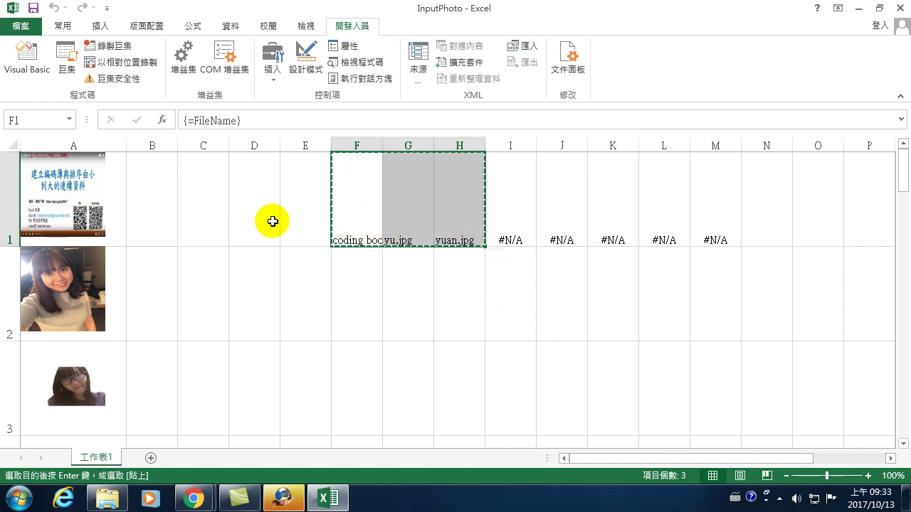
pyautogui.rightClick(158, 187)
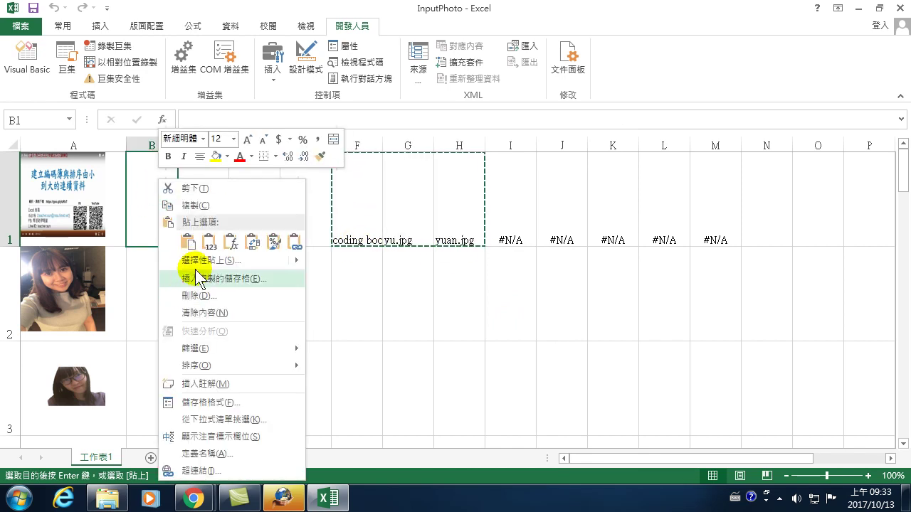
pyautogui.click(200, 259)
pyautogui.click(107, 195)
pyautogui.click(217, 339)
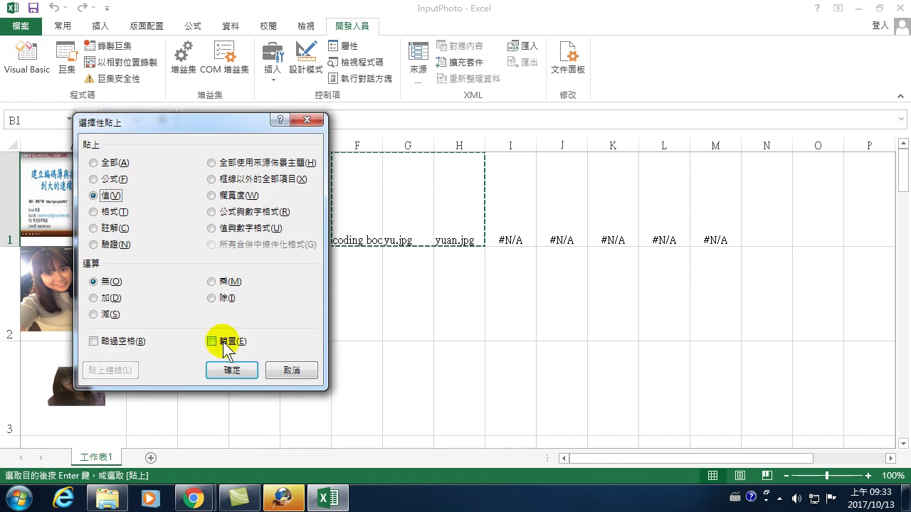
pyautogui.click(228, 369)
pyautogui.scroll(-2, 206, 341)
pyautogui.scroll(2, 186, 313)
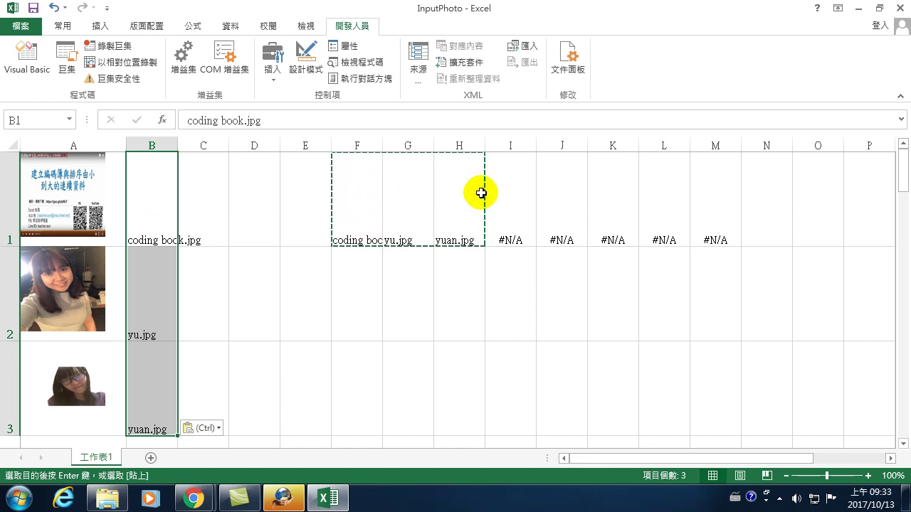
pyautogui.click(155, 216)
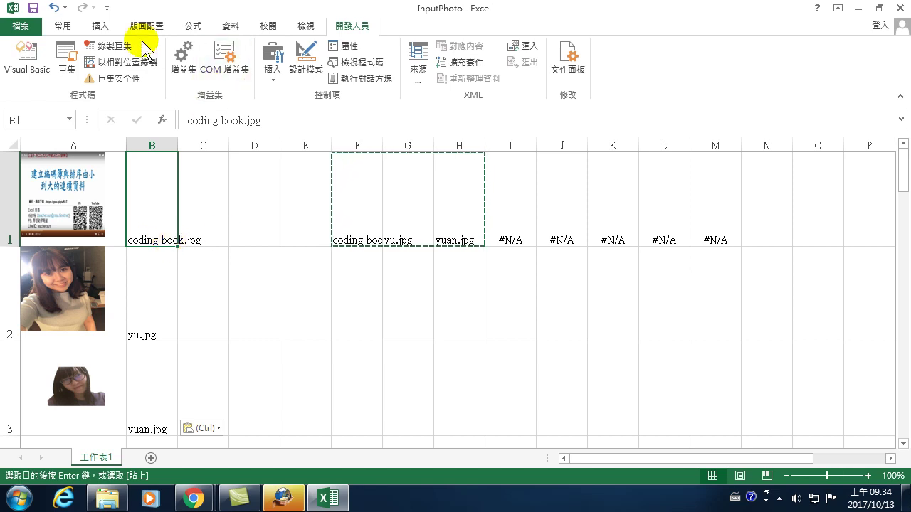
# - From C1, run 插入圖片_20171012, debug error 1004, select its old path, and open the photo folder
pyautogui.click(213, 196)
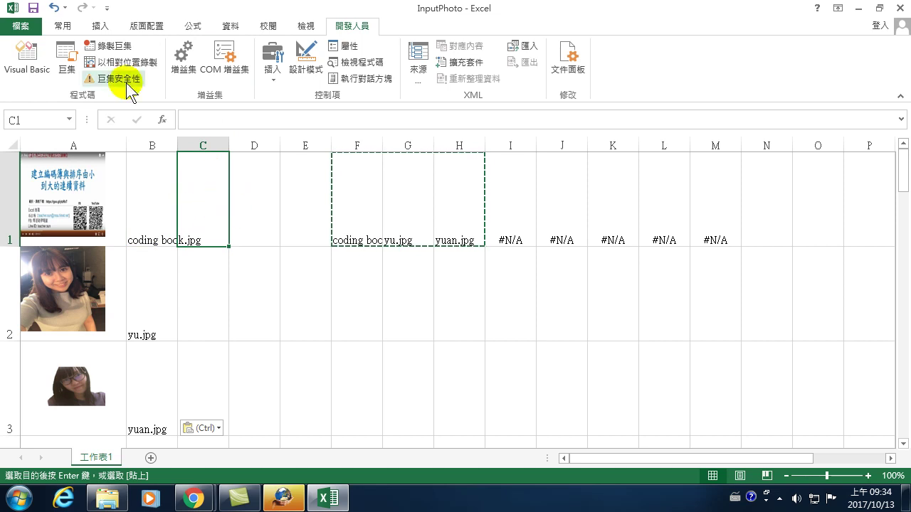
pyautogui.click(66, 59)
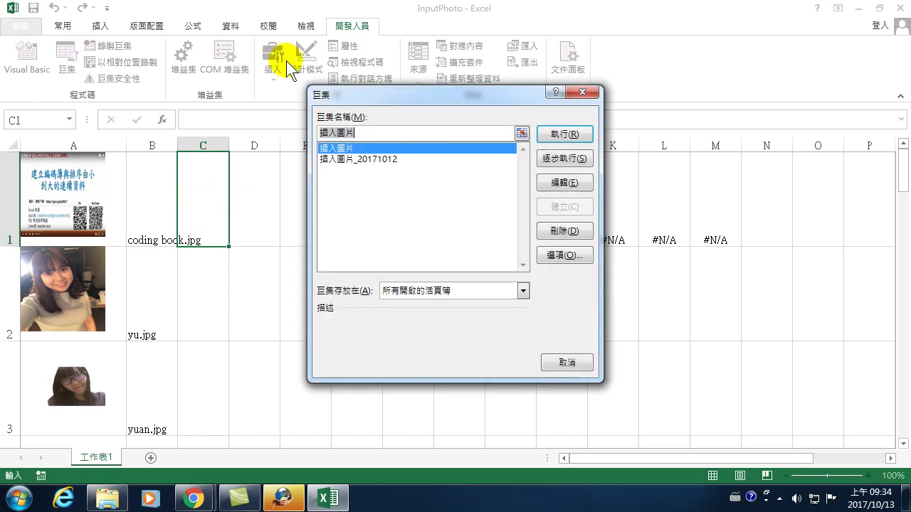
pyautogui.click(364, 159)
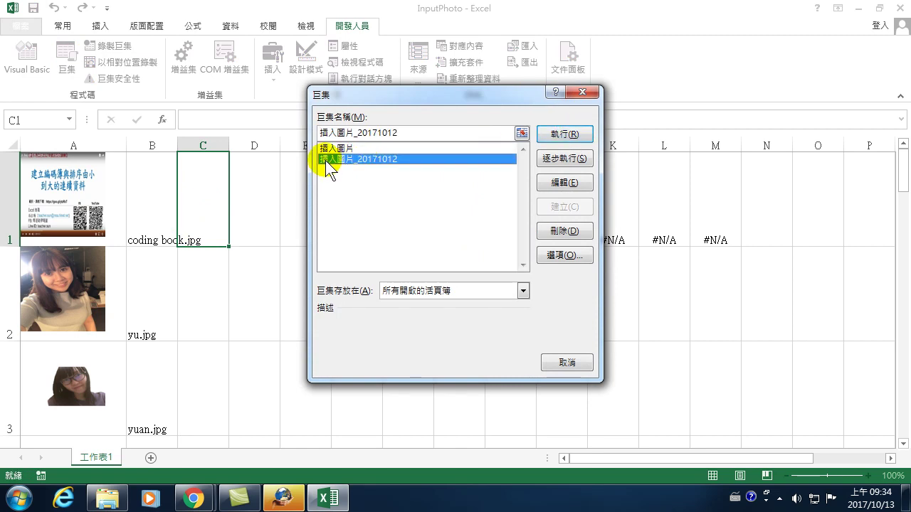
pyautogui.click(566, 135)
pyautogui.click(489, 231)
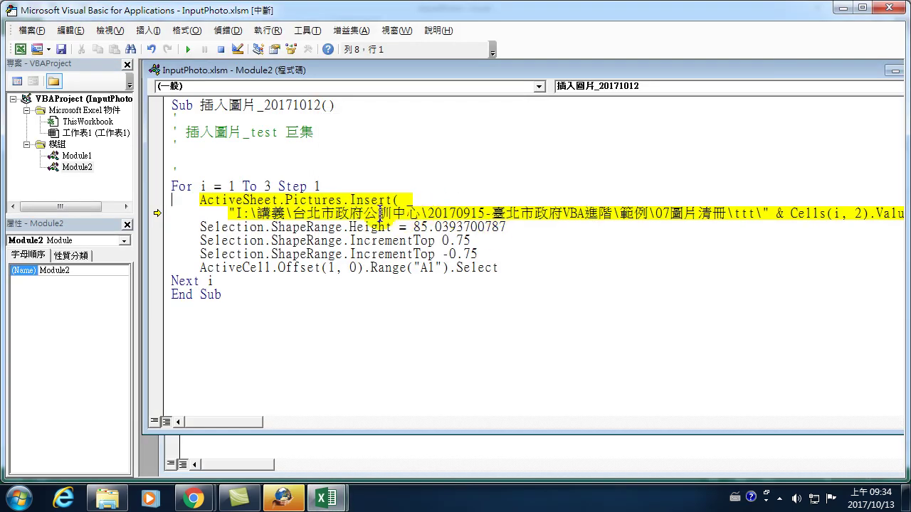
pyautogui.moveTo(239, 212); pyautogui.dragTo(722, 215)
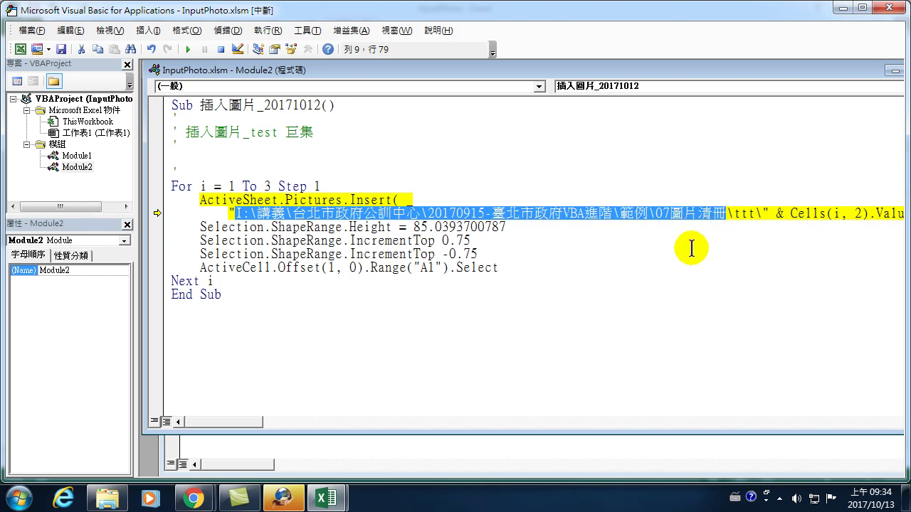
pyautogui.click(107, 499)
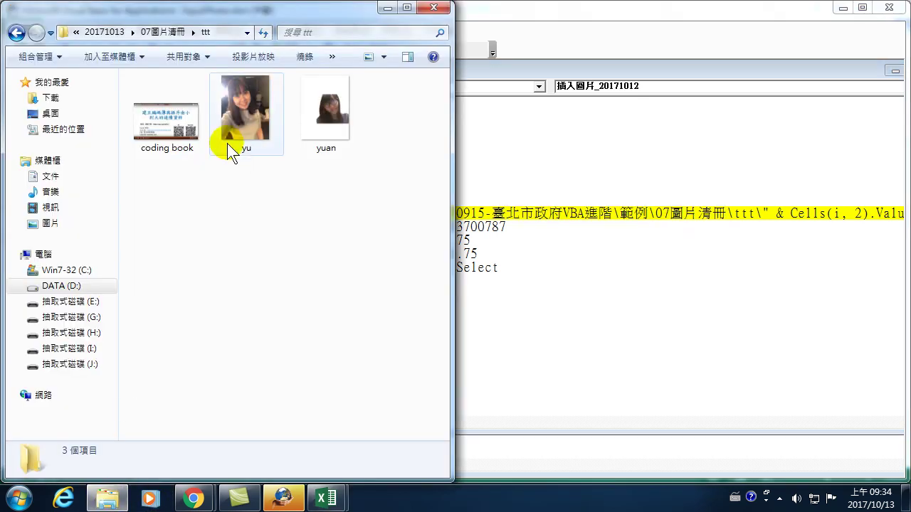
# - Copy the ttt folder path from Explorer's address bar and paste it over Module2's I: path
pyautogui.click(149, 23)
pyautogui.click(231, 33)
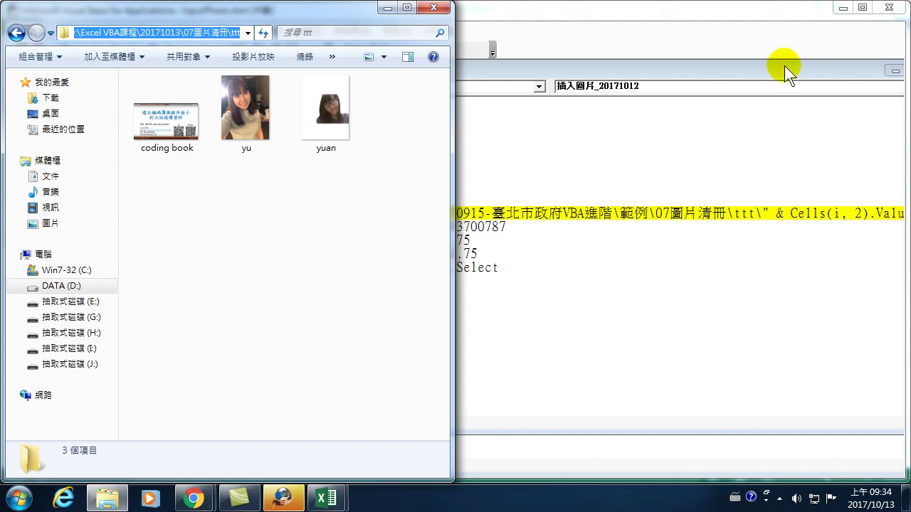
pyautogui.click(618, 307)
pyautogui.moveTo(235, 214); pyautogui.dragTo(727, 212)
pyautogui.hotkey('ctrl', 'v')
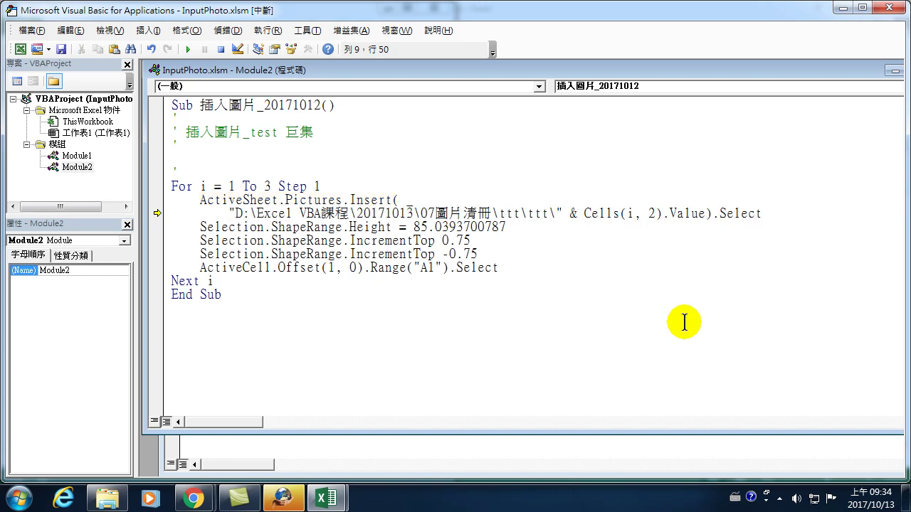
# - Remove the duplicated \ttt from Module2's path, reset the halted macro and close the VBA editor
pyautogui.press('Delete')
pyautogui.press('Delete')
pyautogui.press('Delete')
pyautogui.press('Delete')
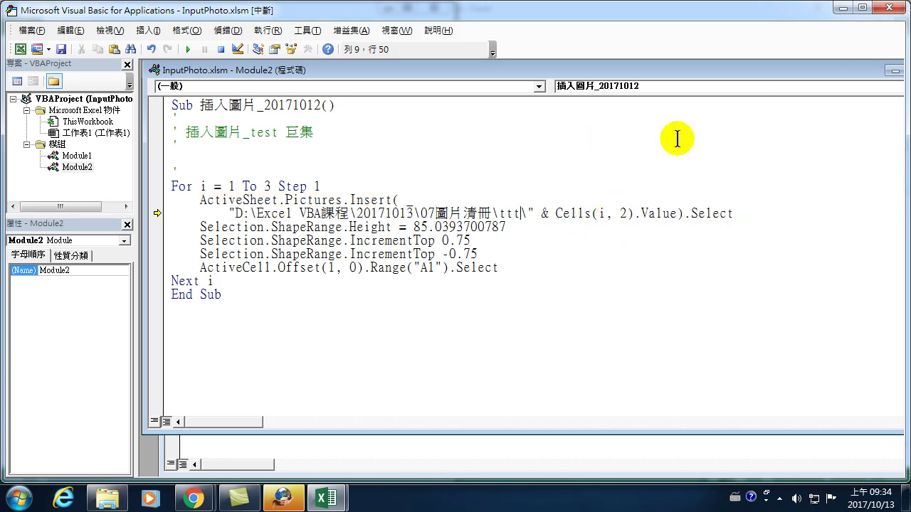
pyautogui.click(890, 7)
pyautogui.click(411, 297)
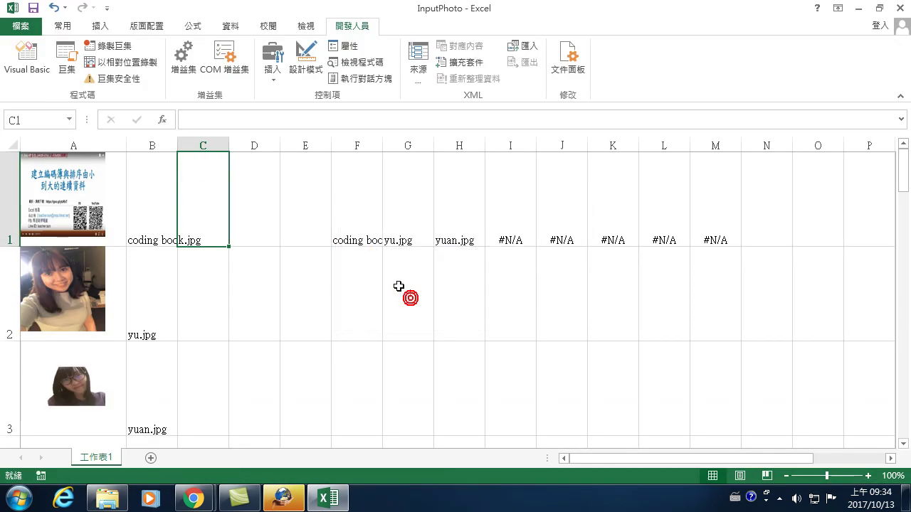
# - Run the 插入圖片_20171012 macro to insert the three photos down column C
pyautogui.click(67, 55)
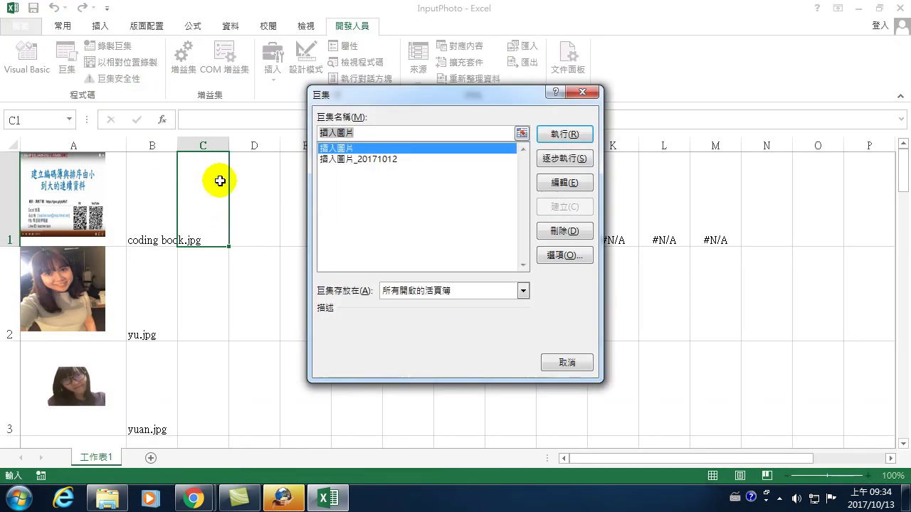
pyautogui.click(352, 159)
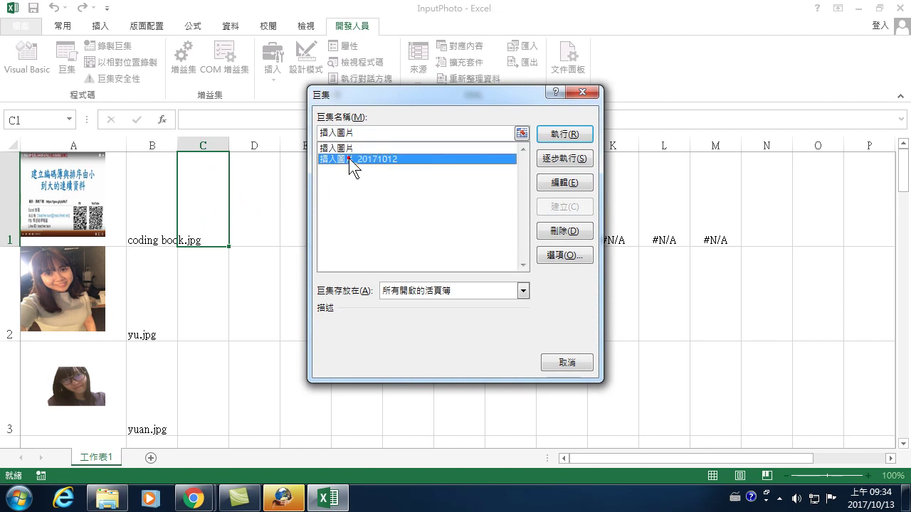
pyautogui.click(552, 135)
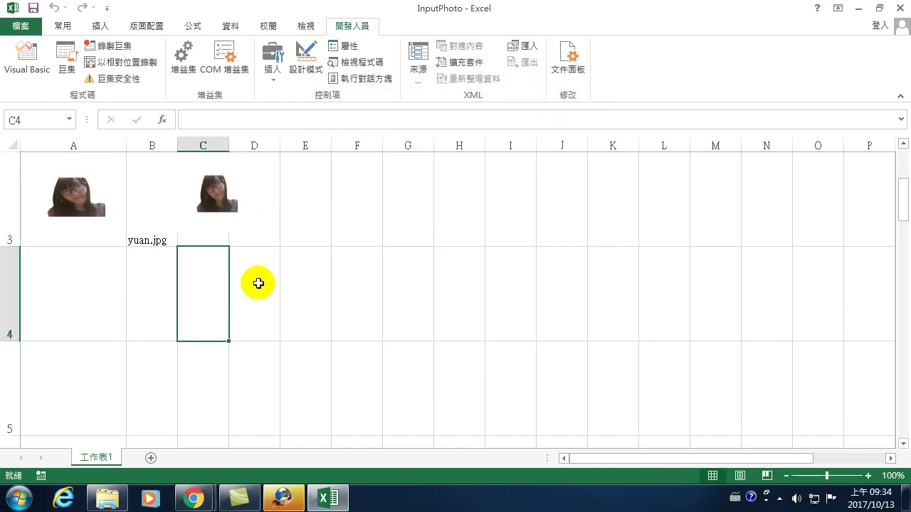